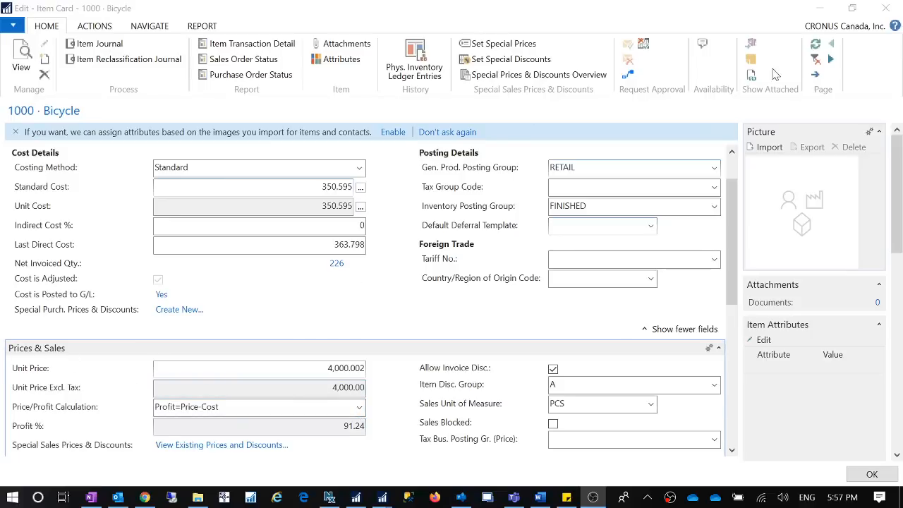
Check the Items list and return to the item card for 1000 Bicycle
click(815, 6)
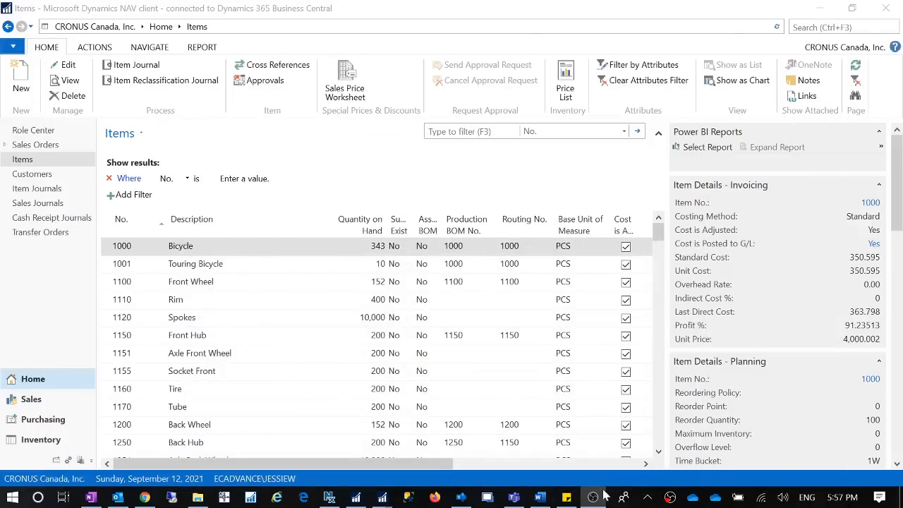
click(382, 497)
click(455, 438)
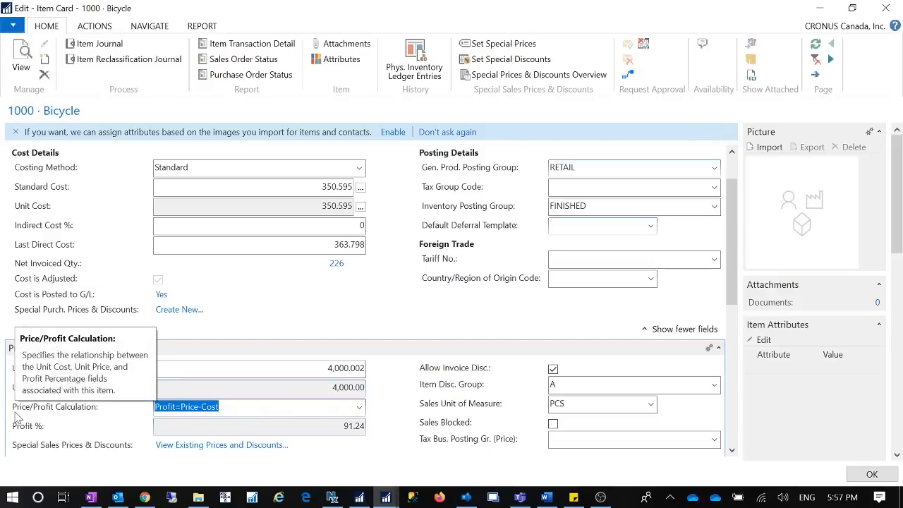
Review the description and available options of the Price/Profit Calculation field on the Bicycle item card
mouse_move(115, 406)
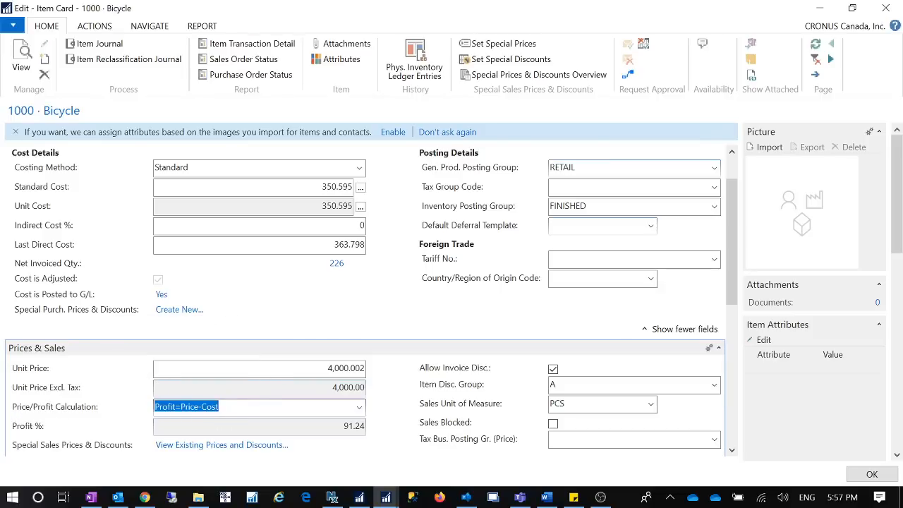
click(220, 407)
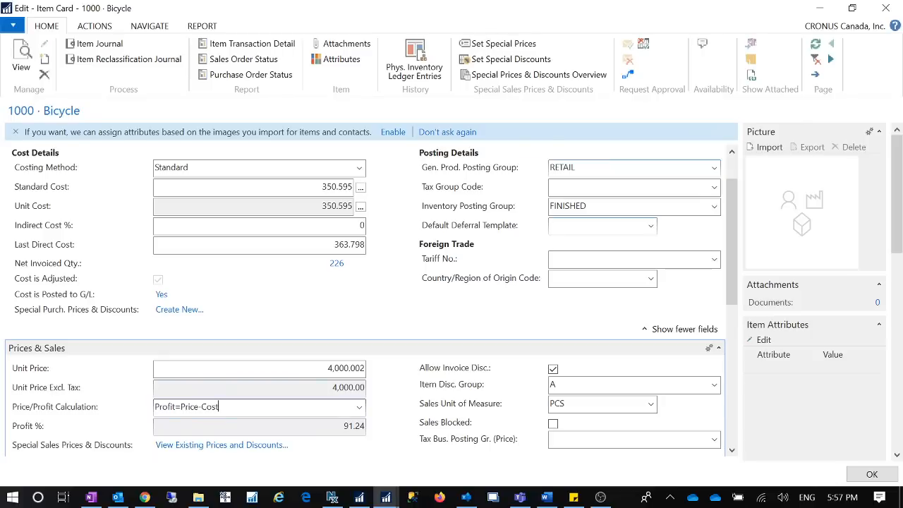
click(359, 408)
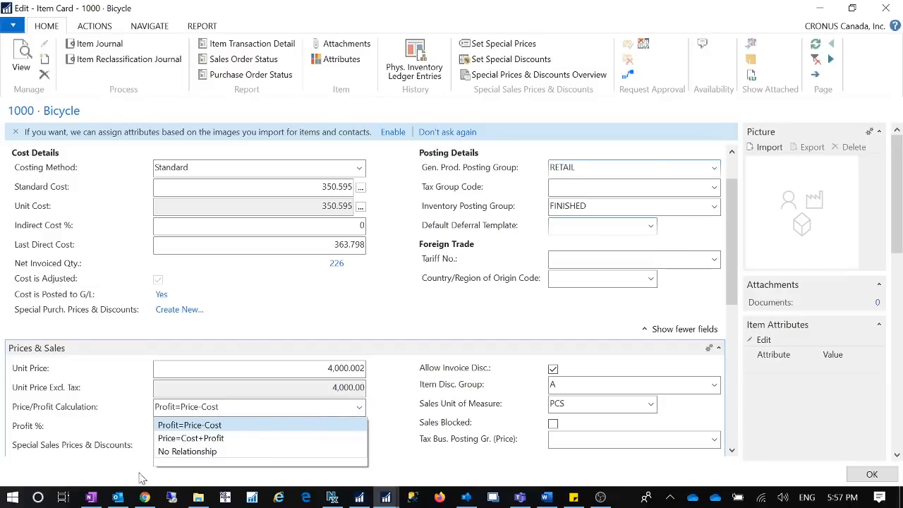
click(395, 439)
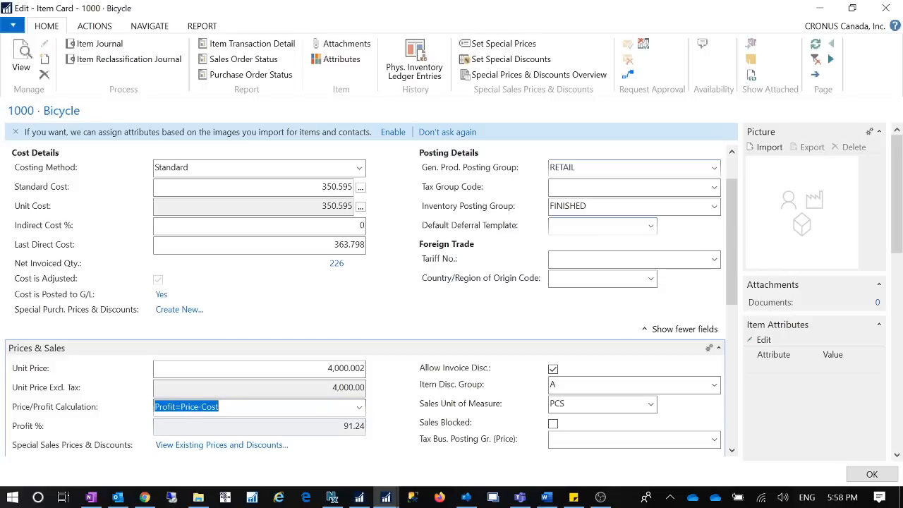
click(359, 407)
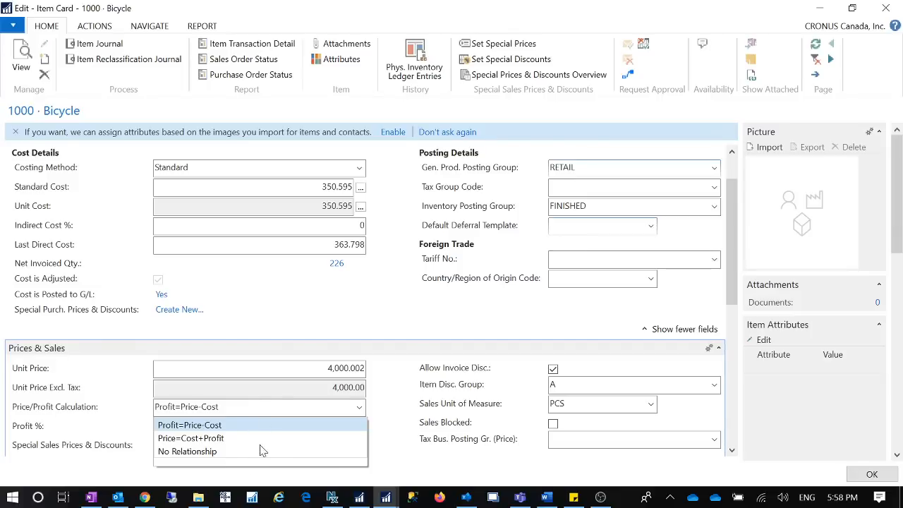
click(386, 453)
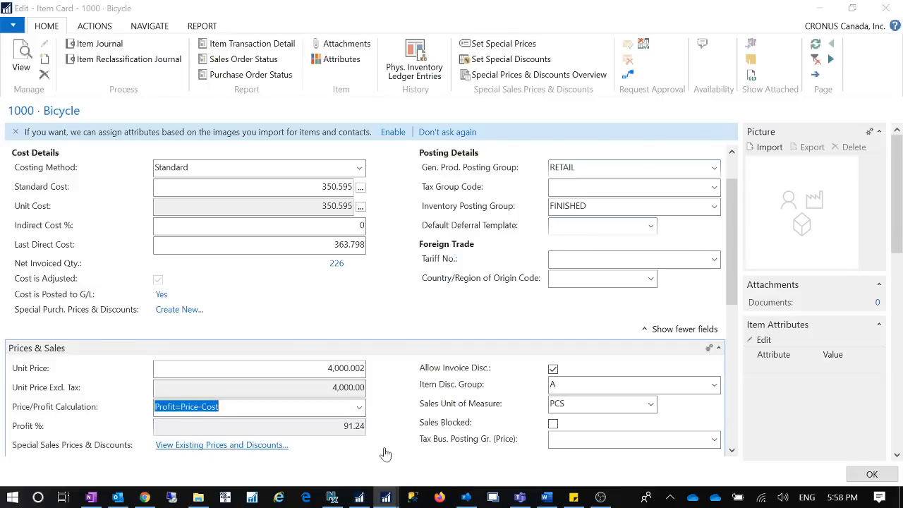
click(385, 452)
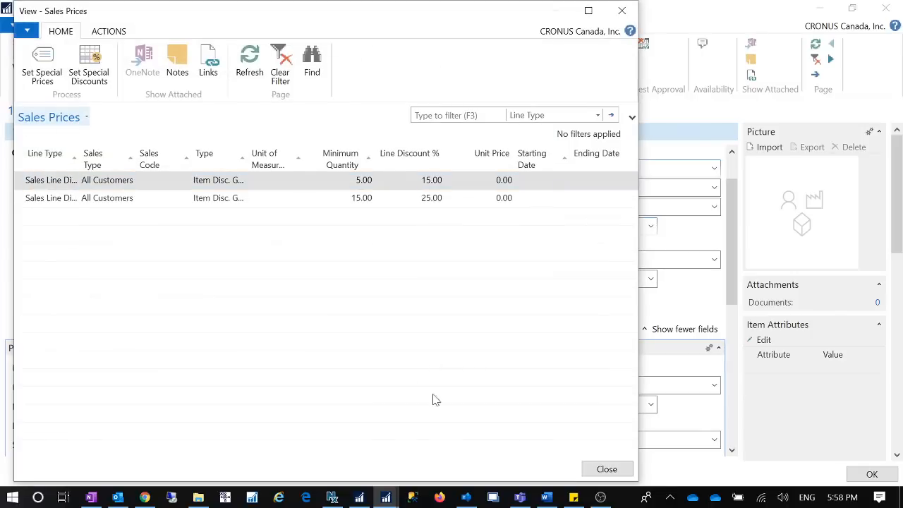
click(622, 11)
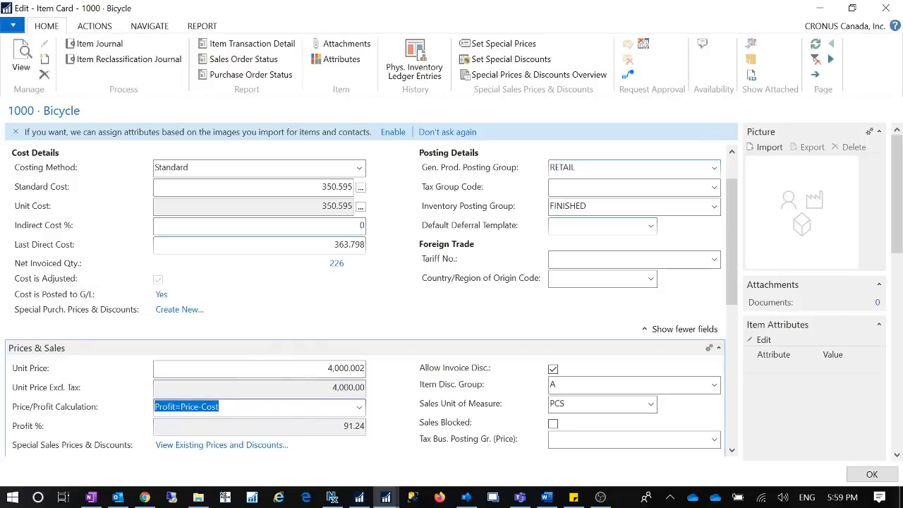
Examine the Unit Price and Profit % fields under the Profit=Price-Cost calculation
click(303, 368)
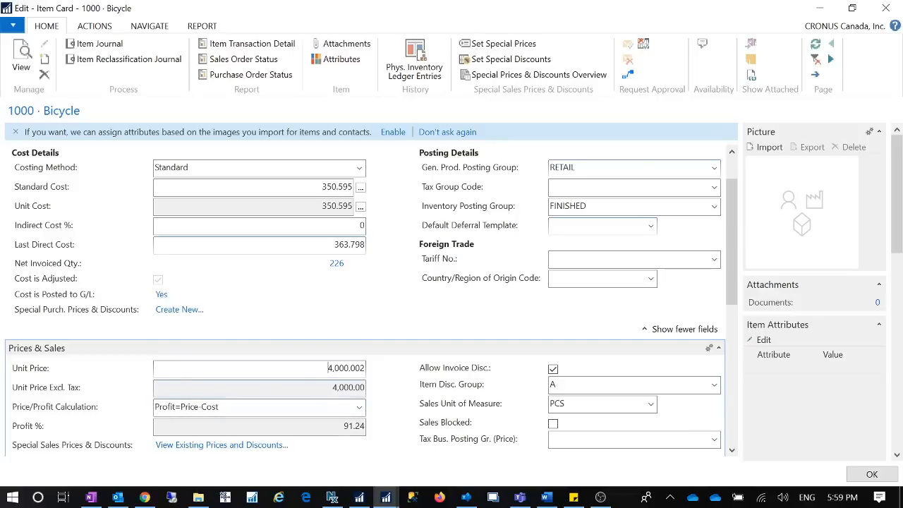
click(353, 426)
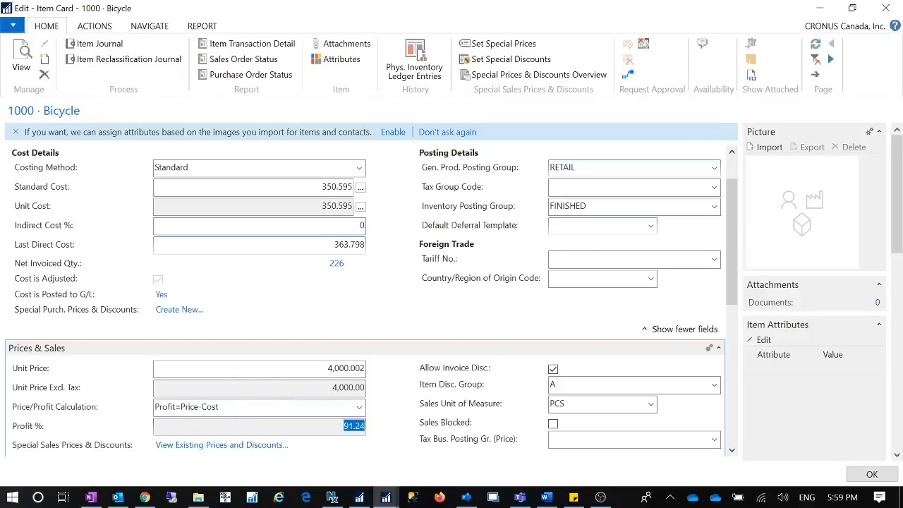
click(248, 427)
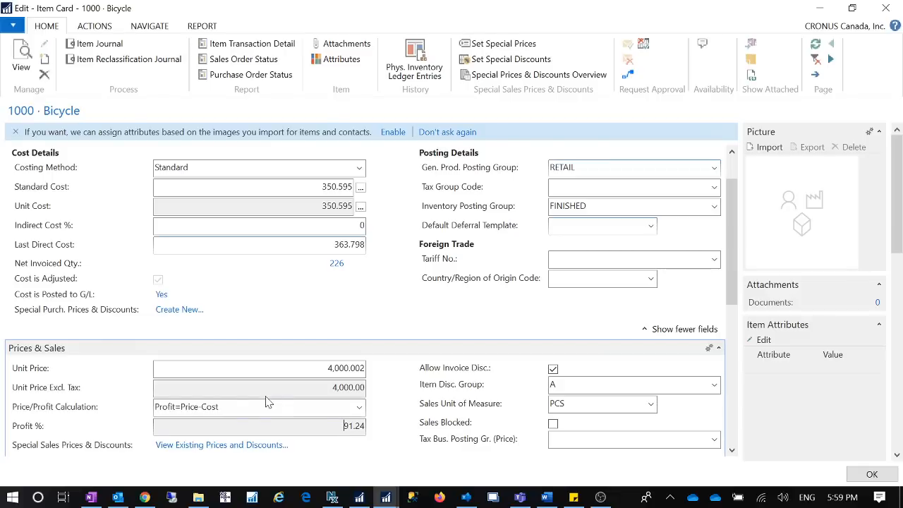
double_click(353, 426)
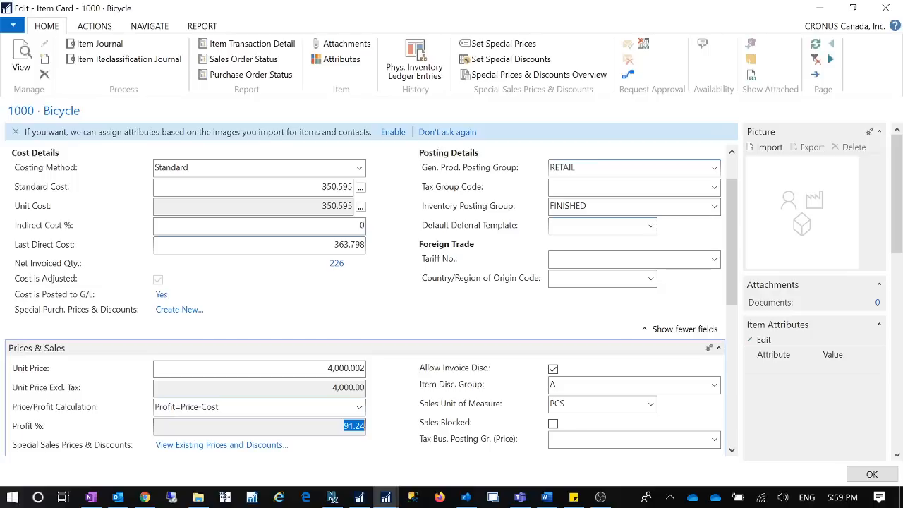
key(shift+Tab)
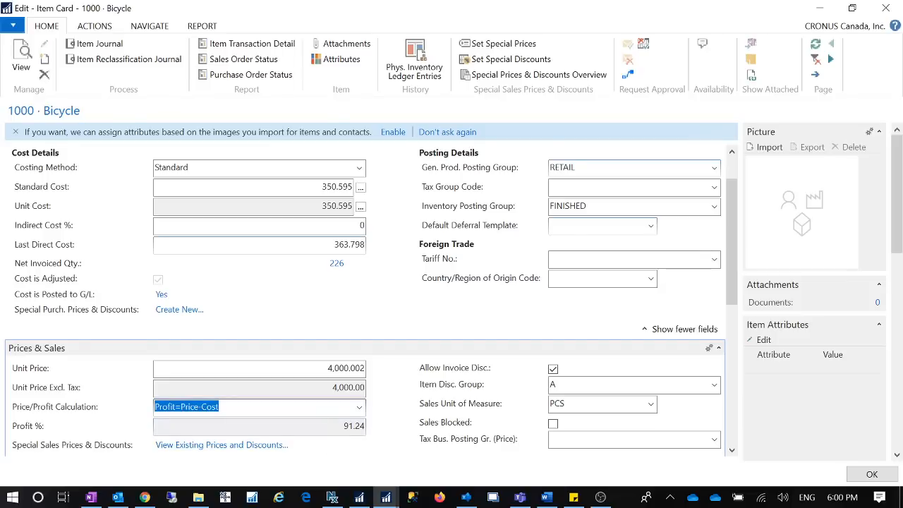
Set the Bicycle's Unit Price to 100 with the Profit=Price-Cost calculation active
click(327, 368)
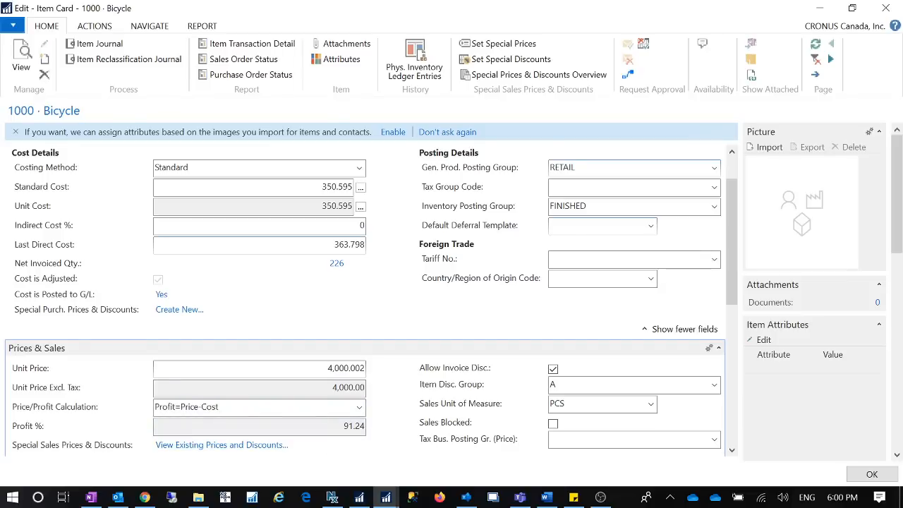
drag(327, 368, 472, 377)
text(100)
key(Tab)
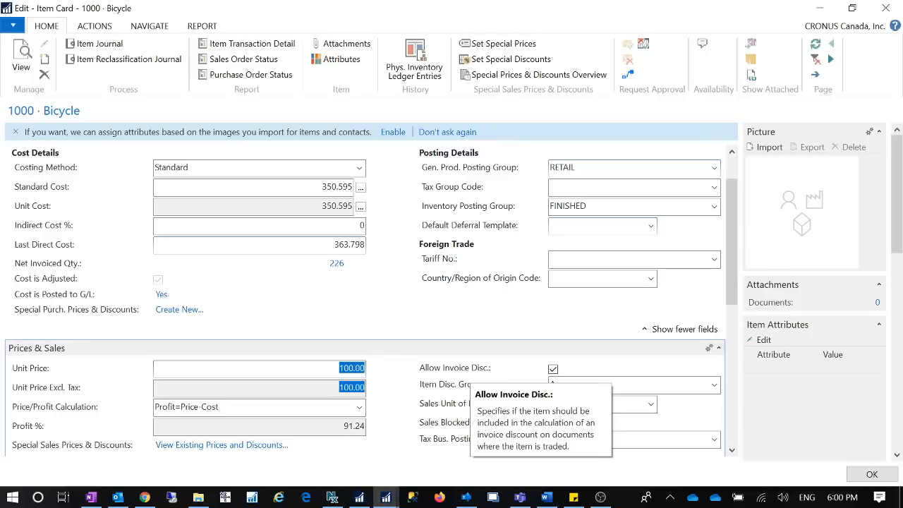
Set the Bicycle's Unit Price to 1000 and check the recalculated Profit %
click(328, 369)
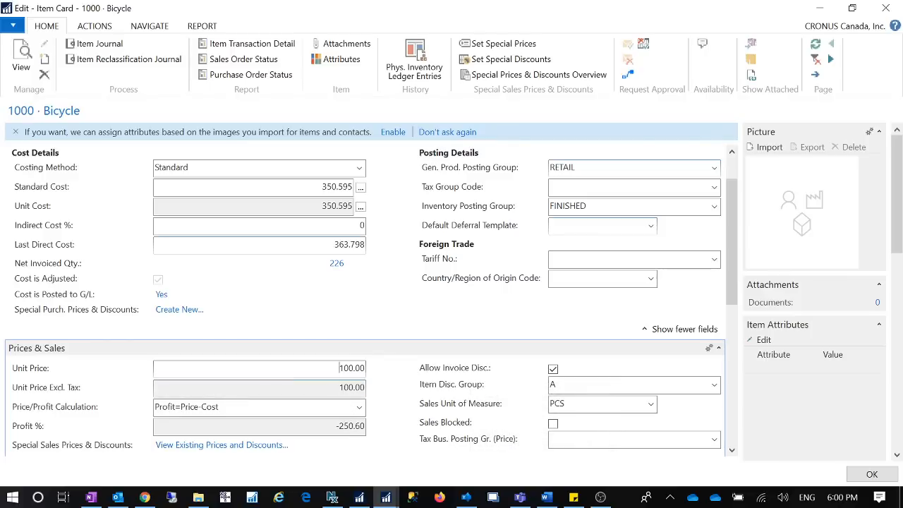
drag(338, 368, 424, 369)
text(1000)
key(Tab)
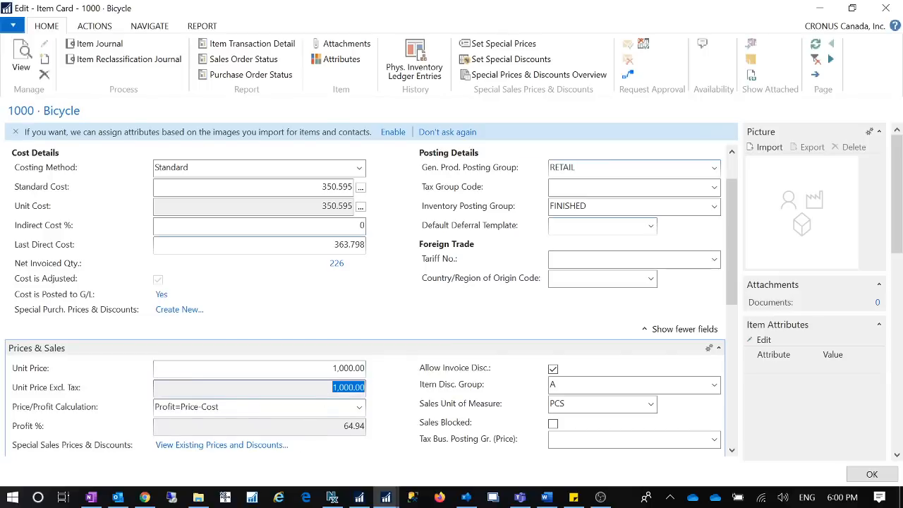
drag(342, 426, 366, 426)
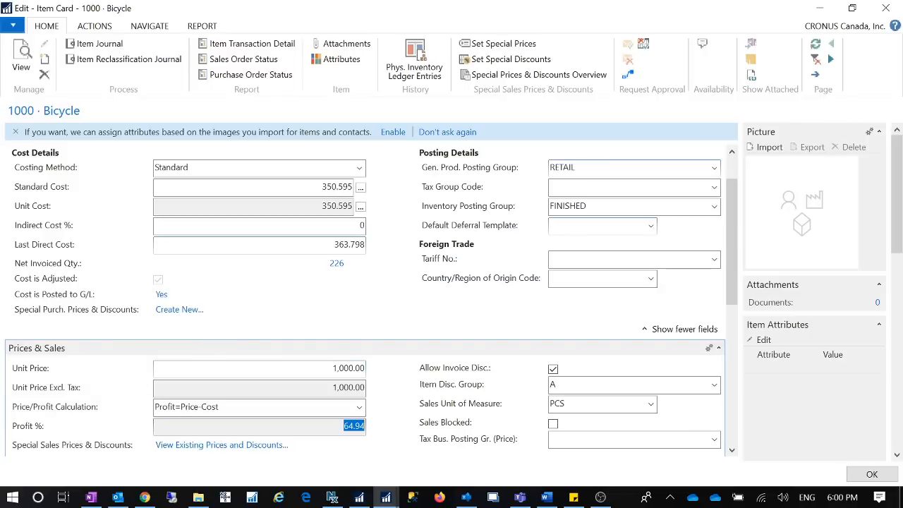
Set the Bicycle's Price/Profit Calculation to Price=Cost+Profit
key(shift+Tab)
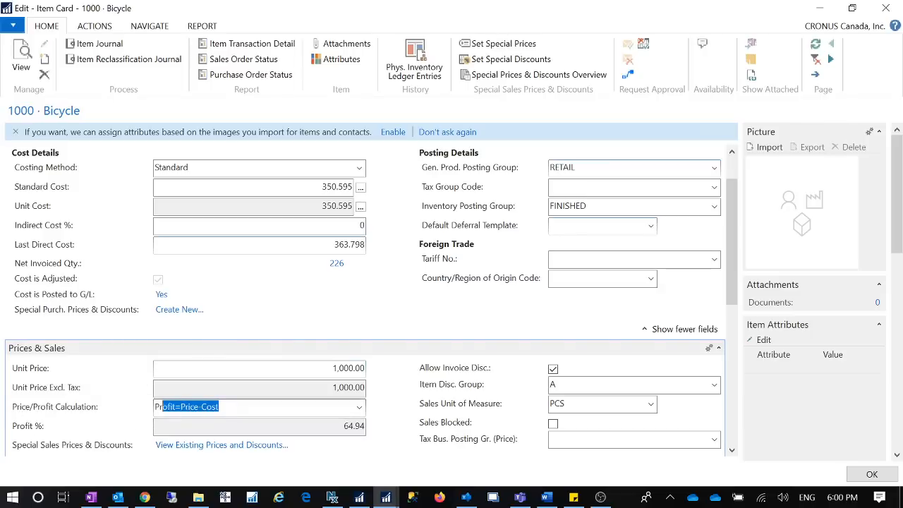
text(Pro)
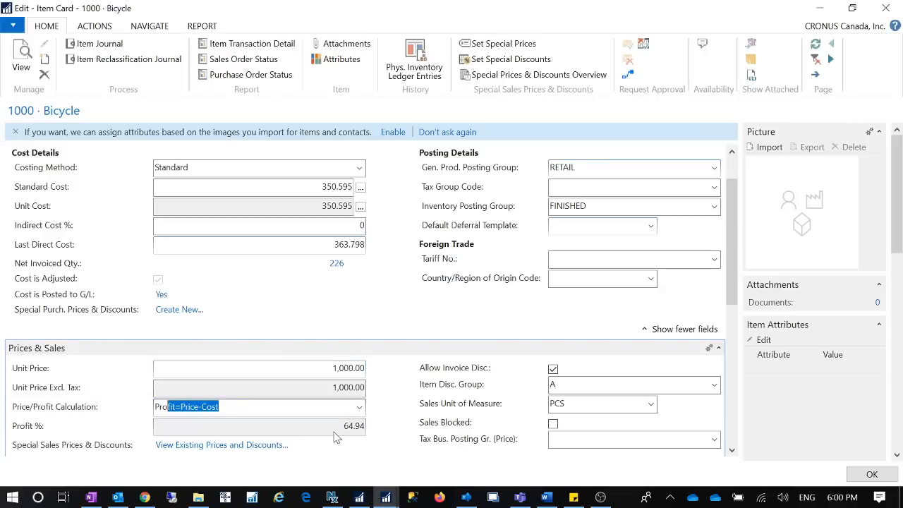
key(Tab)
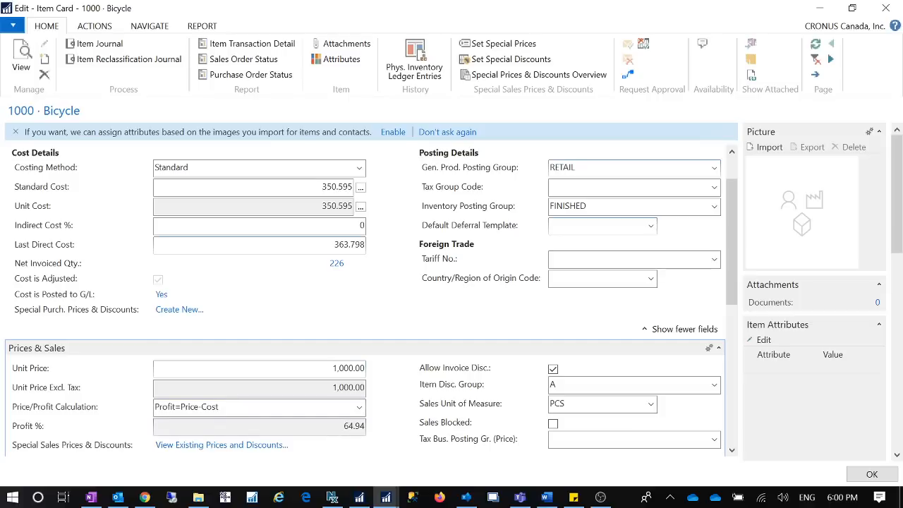
click(359, 412)
click(242, 438)
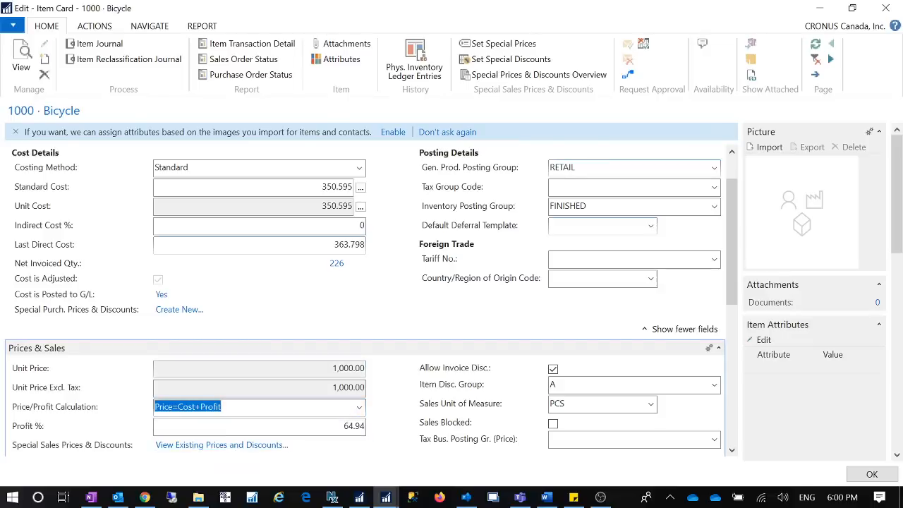
key(Tab)
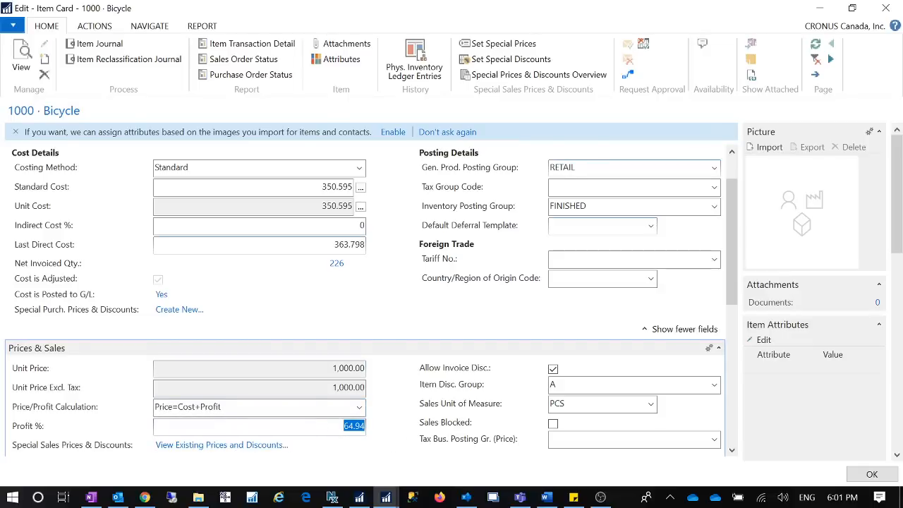
Set the Bicycle's Profit % to 50 with the Price=Cost+Profit calculation active
drag(175, 407, 154, 407)
drag(349, 368, 397, 369)
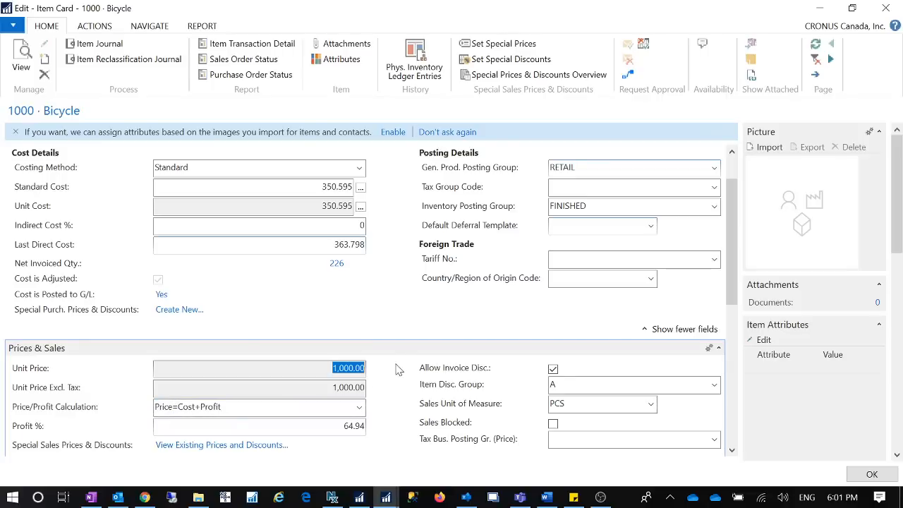
click(192, 407)
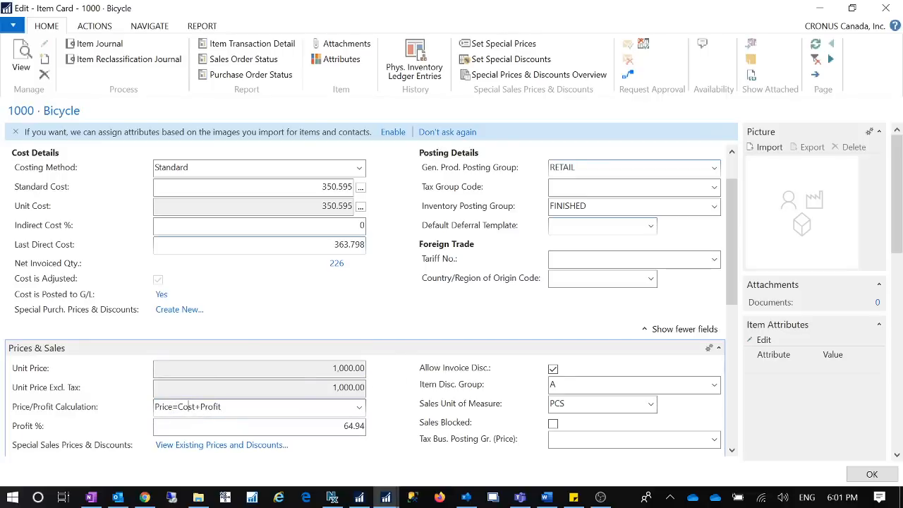
key(Tab)
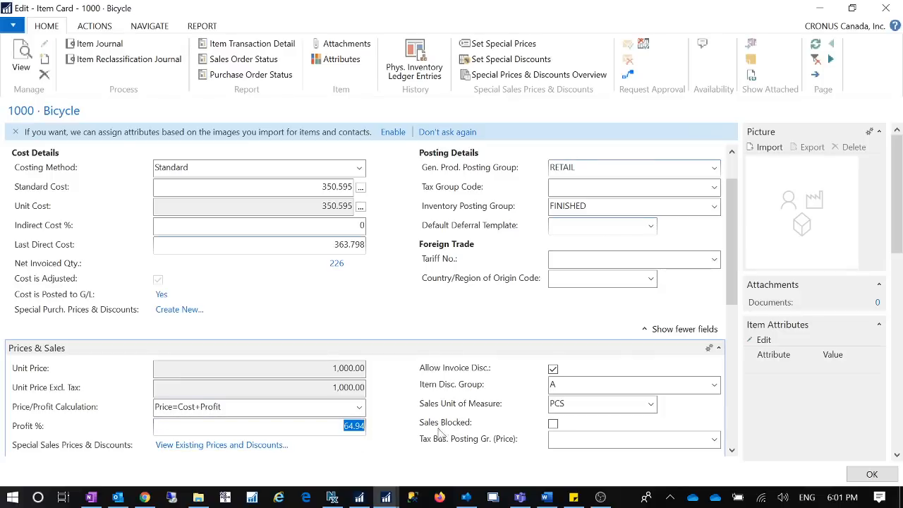
text(50)
key(Tab)
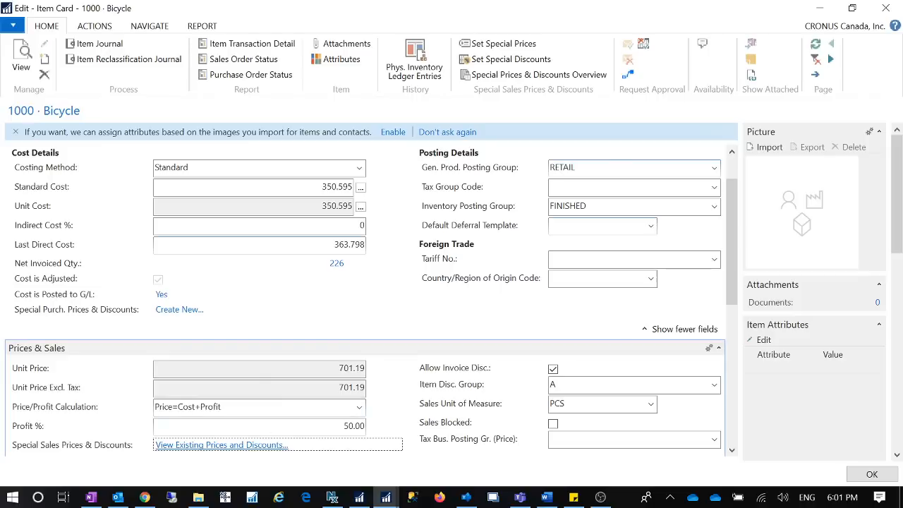
Set the Bicycle's Profit % to 20 and check the recalculated Unit Price
key(shift+Tab)
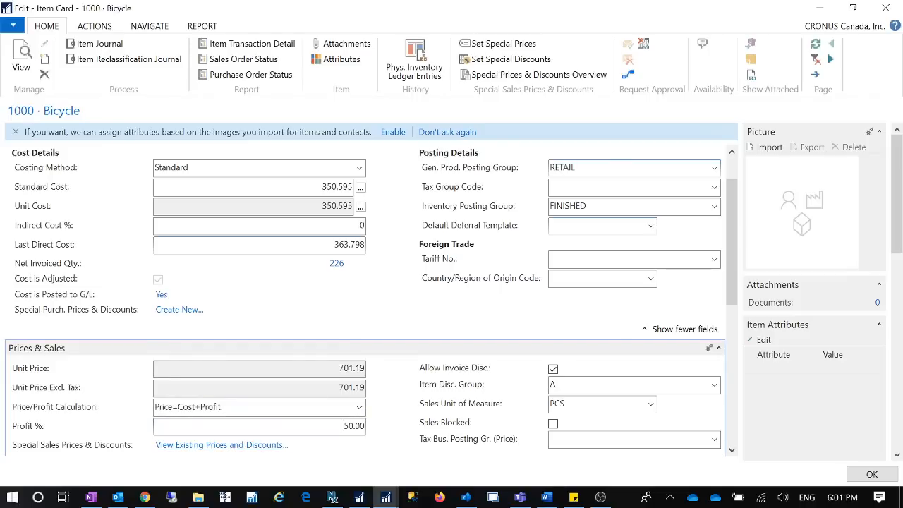
text(20)
key(Tab)
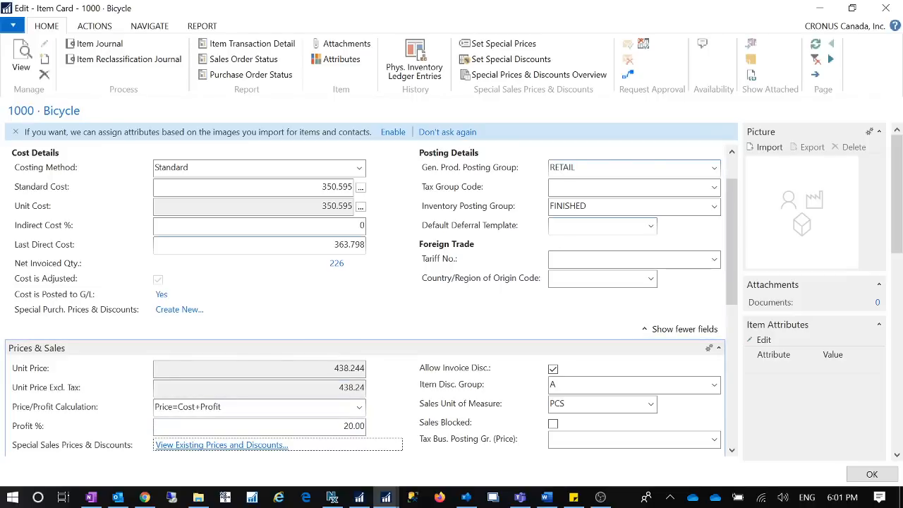
click(166, 407)
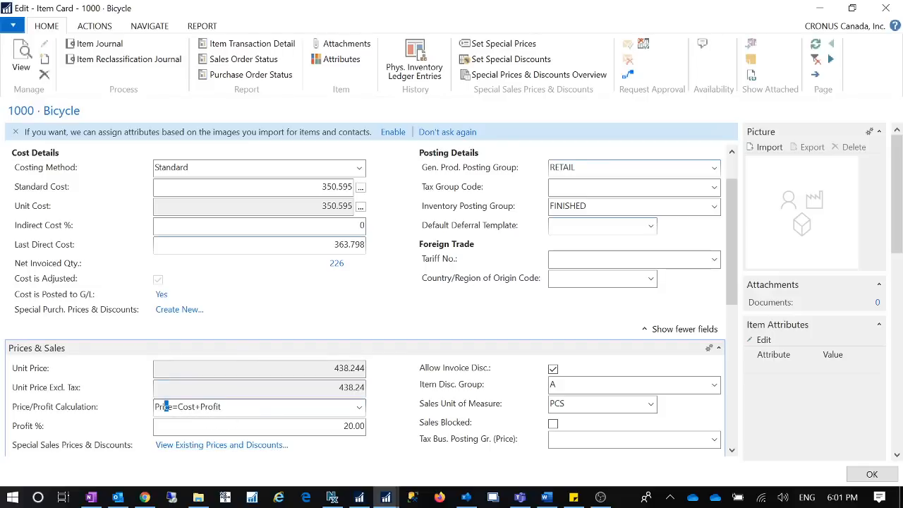
double_click(166, 407)
double_click(349, 368)
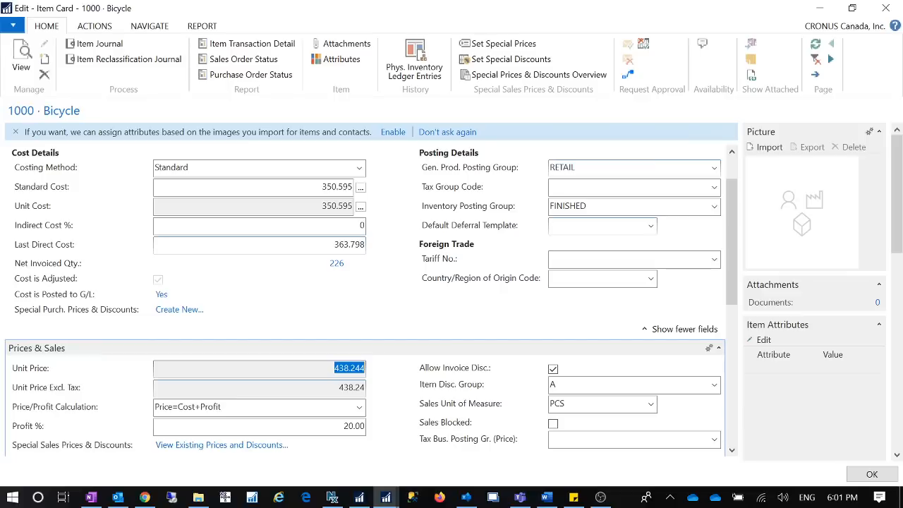
key(Tab)
key(shift+Tab)
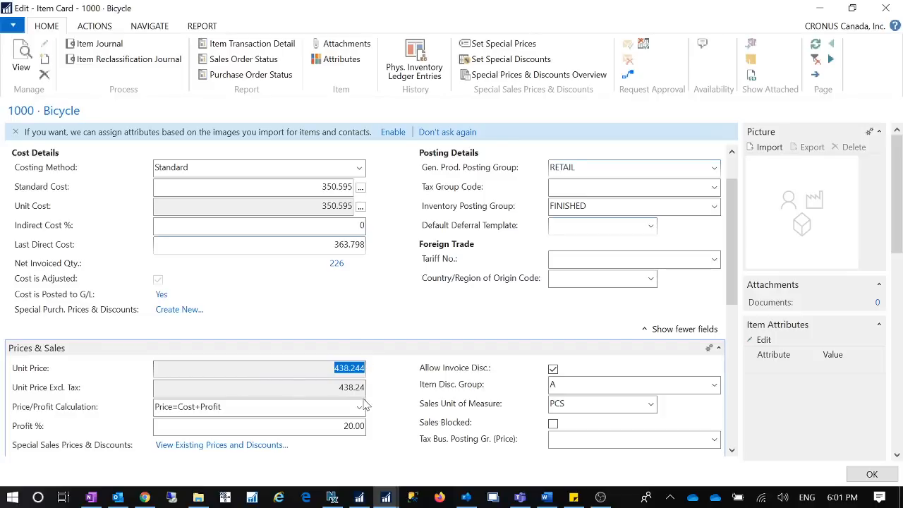
Set the Bicycle's Price/Profit Calculation to No Relationship
click(360, 408)
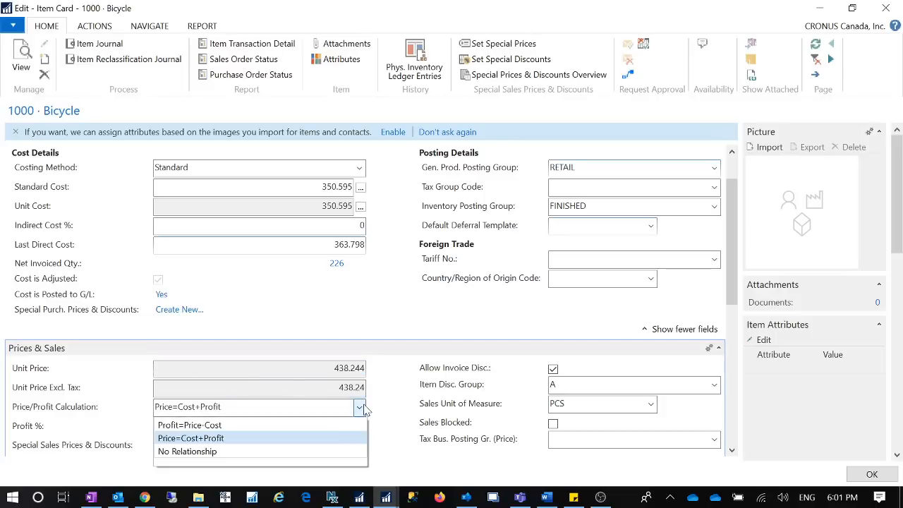
click(216, 455)
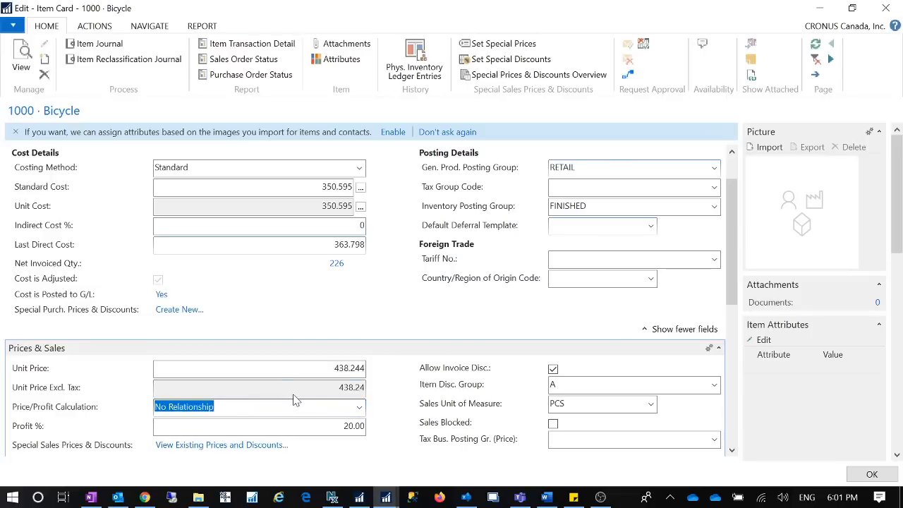
key(Tab)
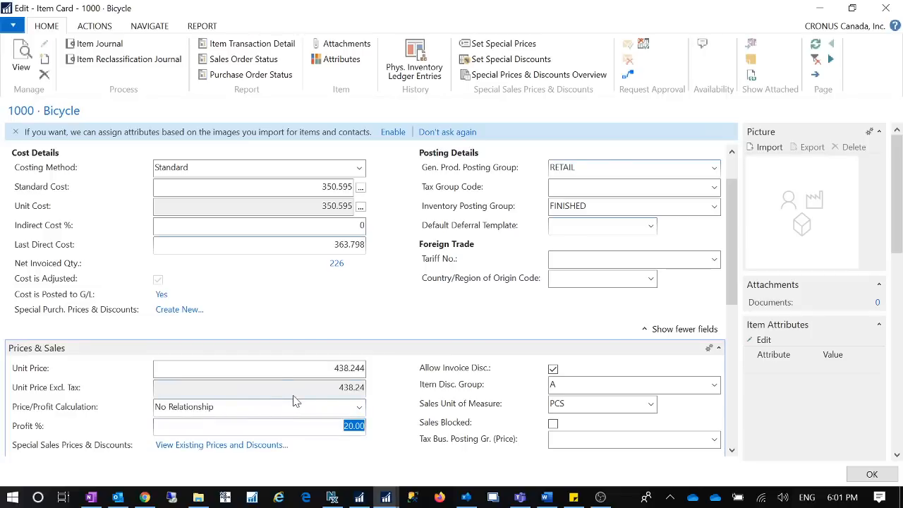
Set the Bicycle's Unit Price to 500 with the No Relationship calculation active
click(329, 370)
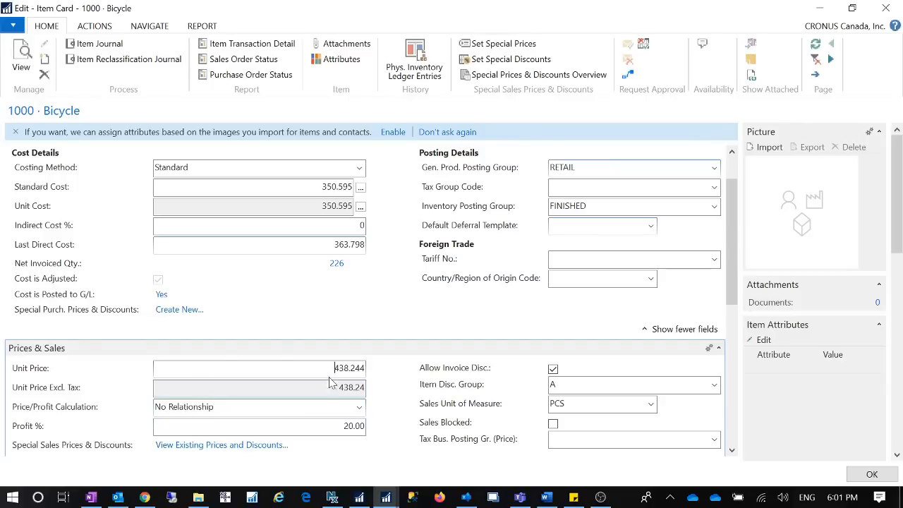
click(322, 425)
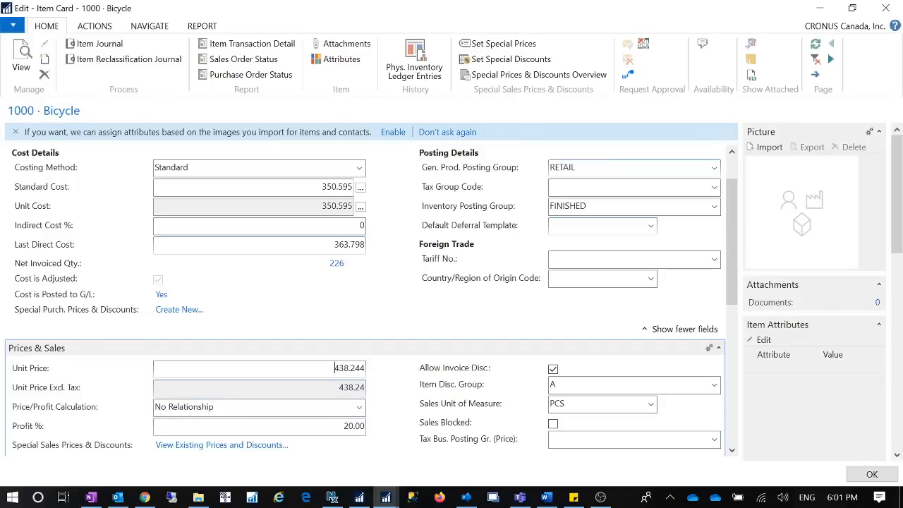
double_click(334, 369)
key(Tab)
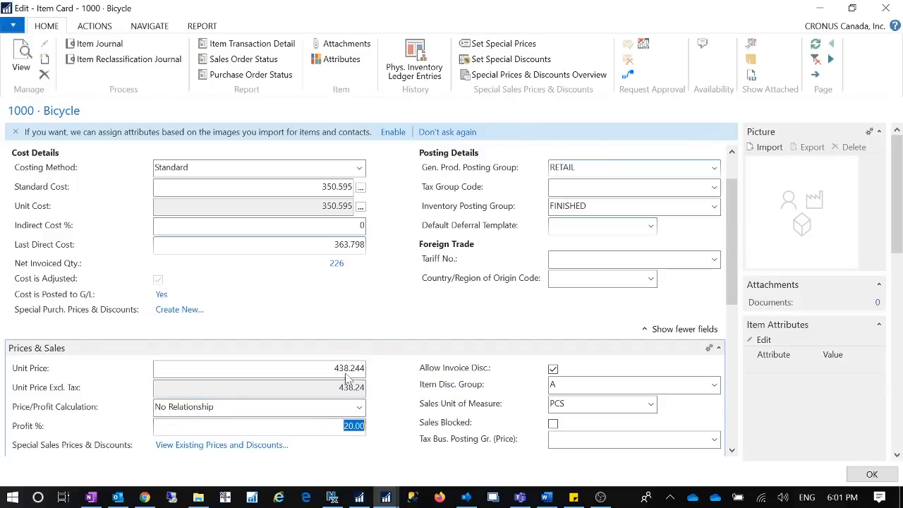
key(shift+Tab)
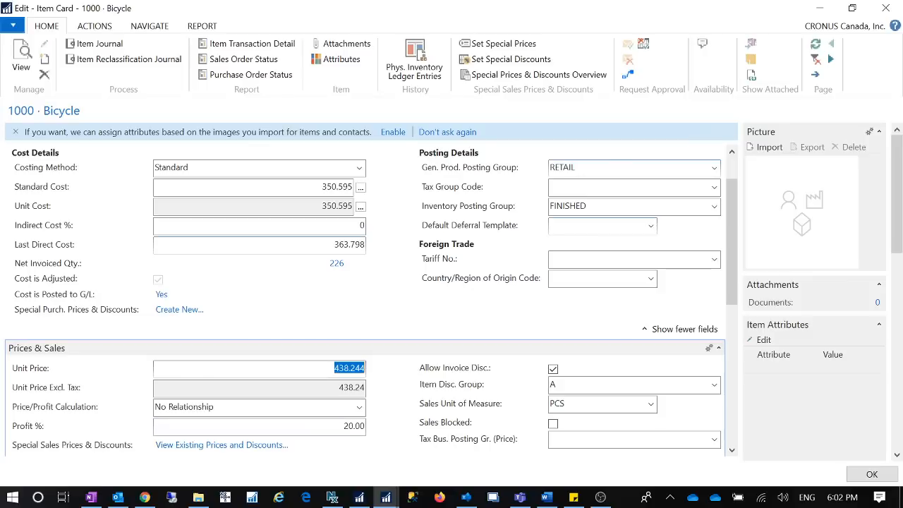
text(500)
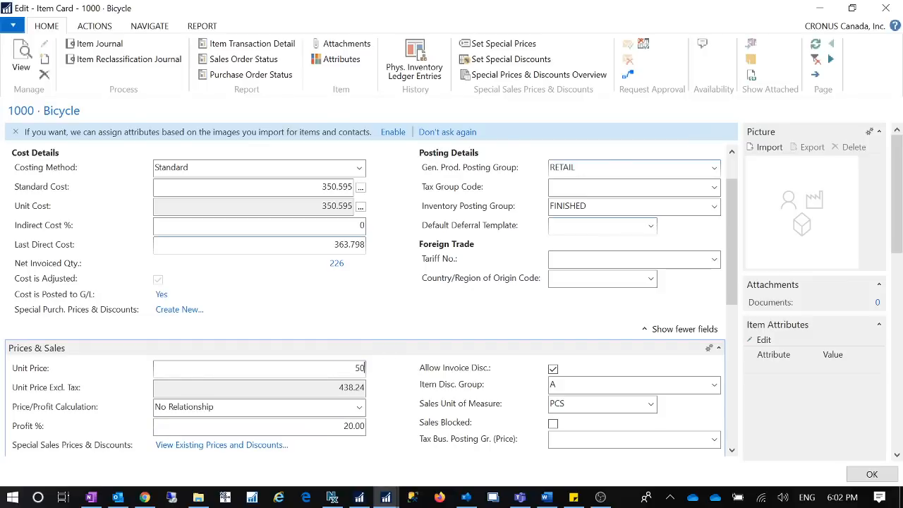
key(Tab)
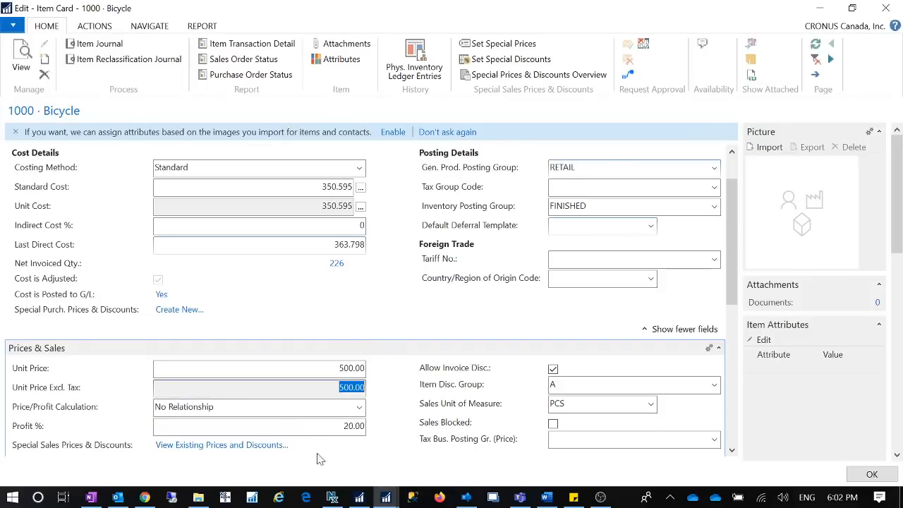
Set the Bicycle's Profit % to 30 with the No Relationship calculation active
key(Tab)
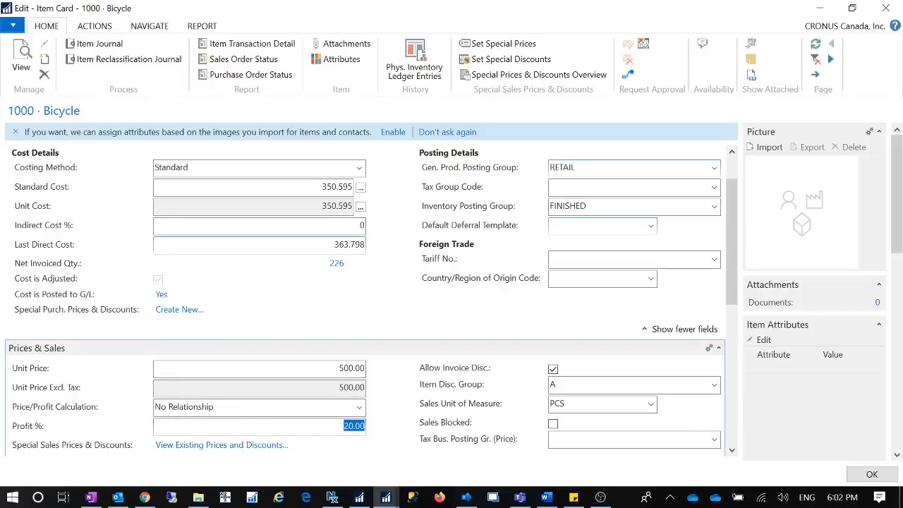
text(30)
key(Tab)
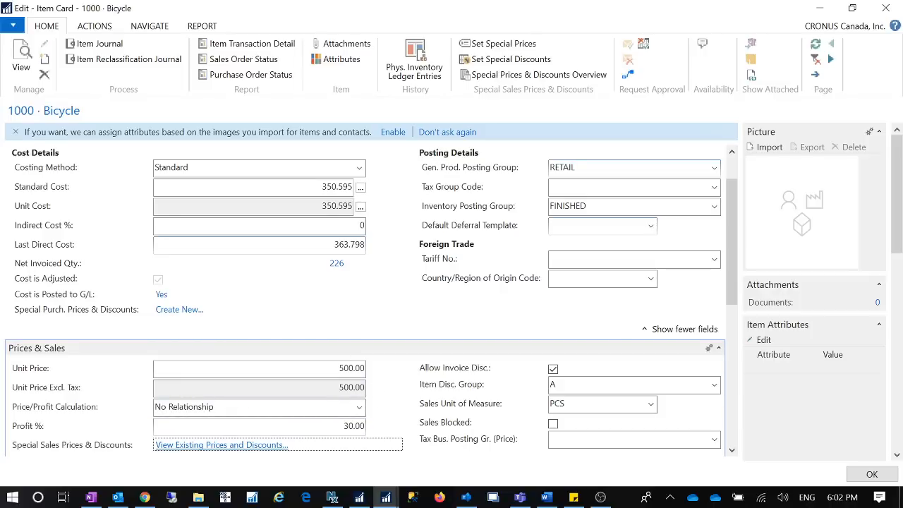
Compare the Bicycle's Unit Price and Profit % fields under No Relationship and review the available Price/Profit Calculation options
click(365, 367)
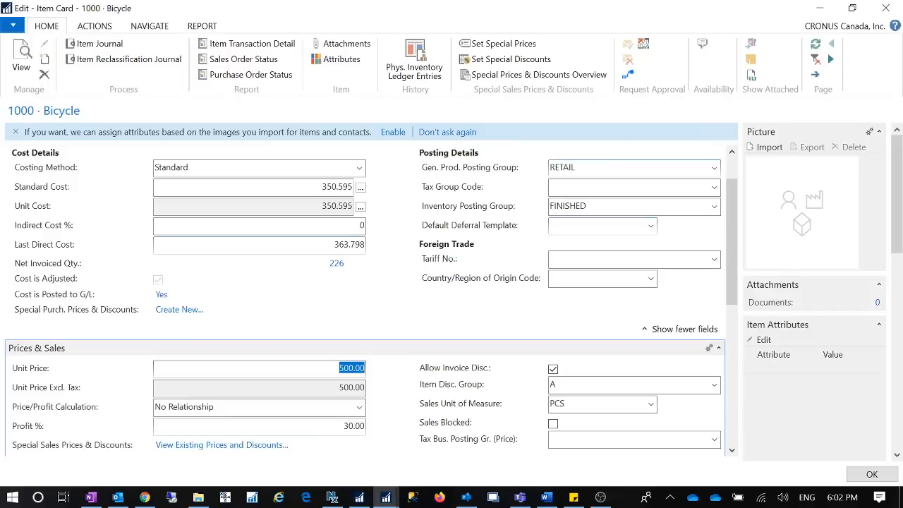
click(356, 427)
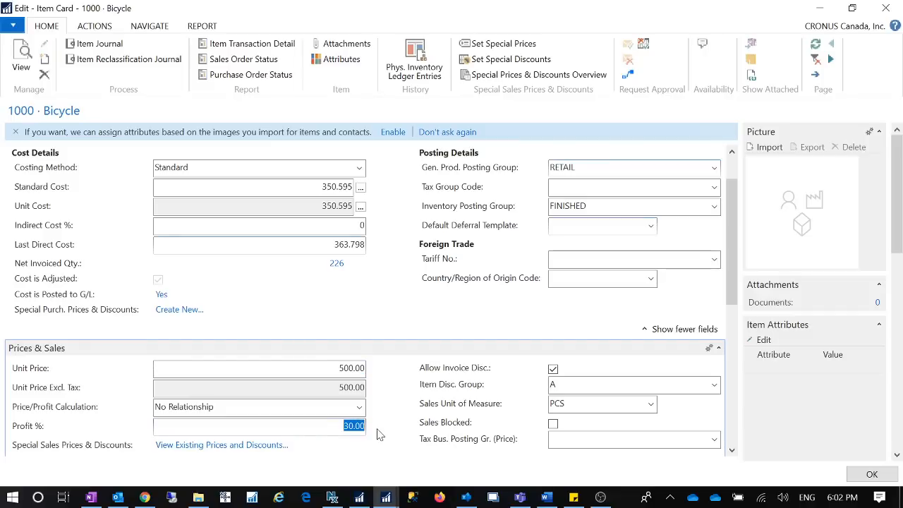
click(359, 408)
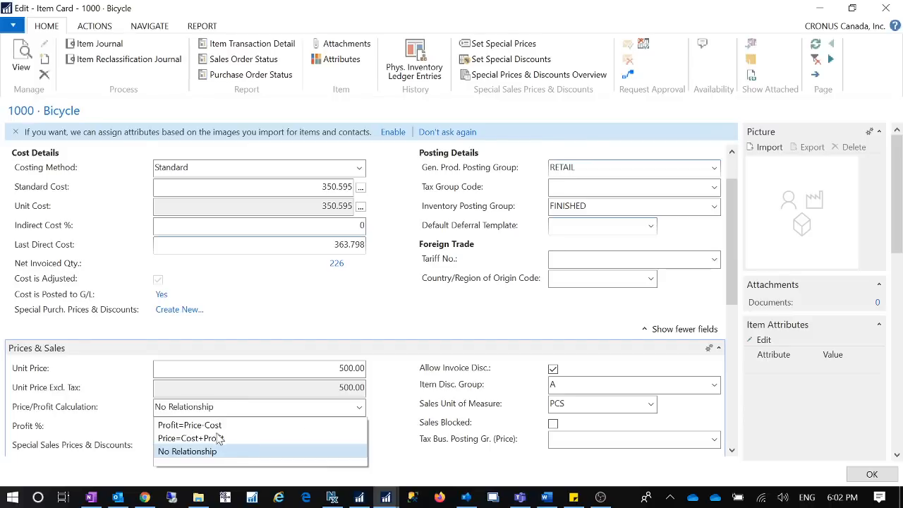
click(383, 395)
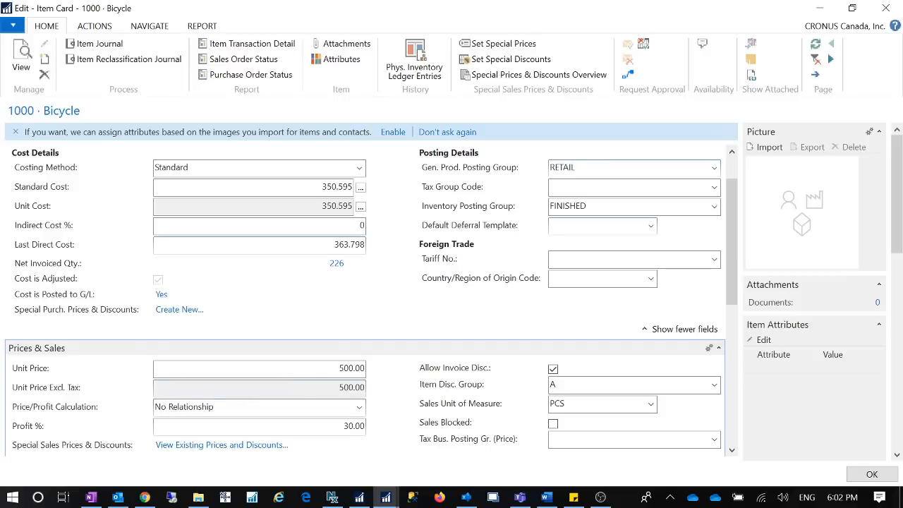
key(Tab)
key(Tab)
key(shift+Tab)
key(shift+Tab)
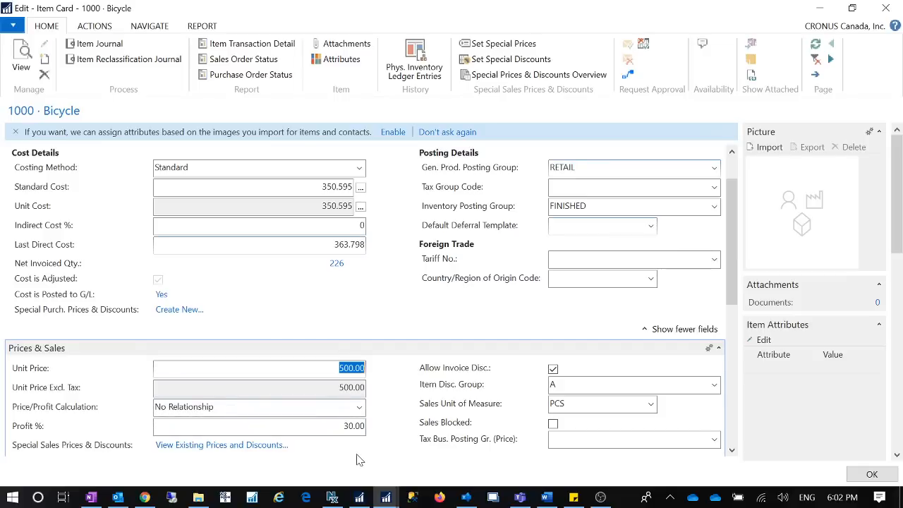
click(351, 426)
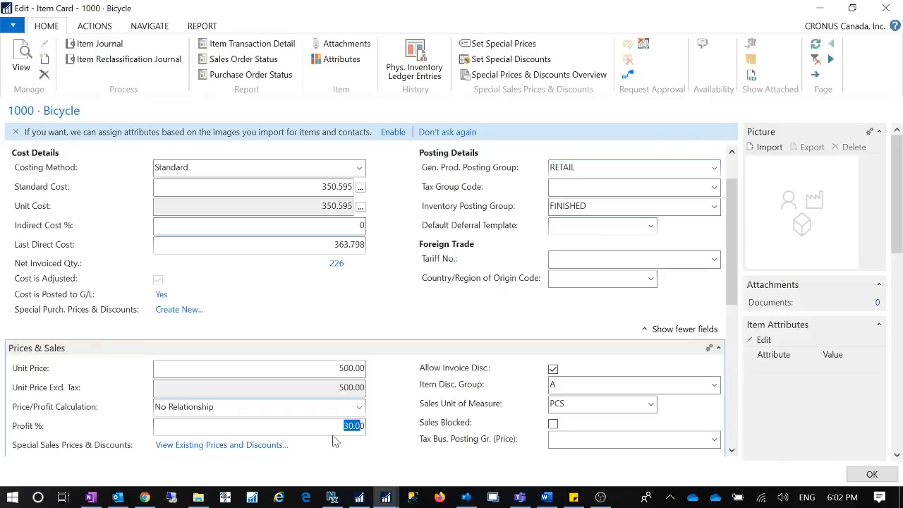
key(shift+Tab)
key(shift+Tab)
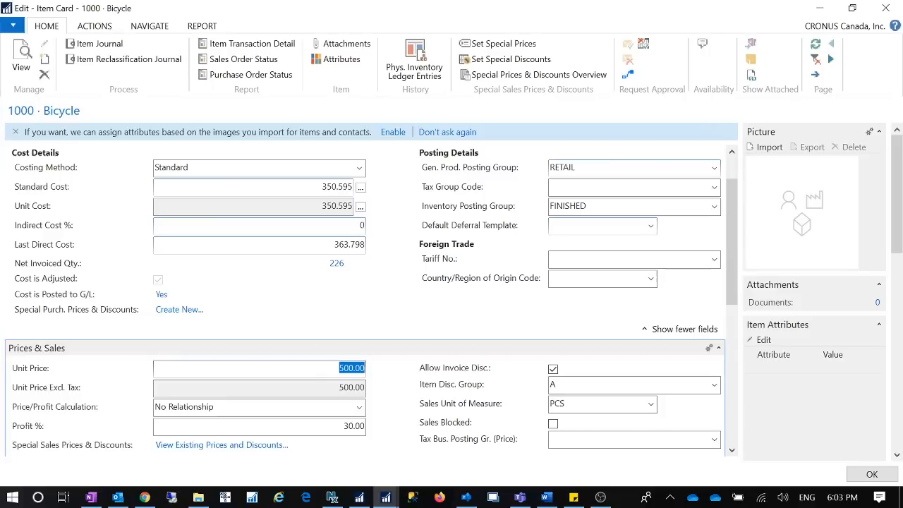
click(341, 424)
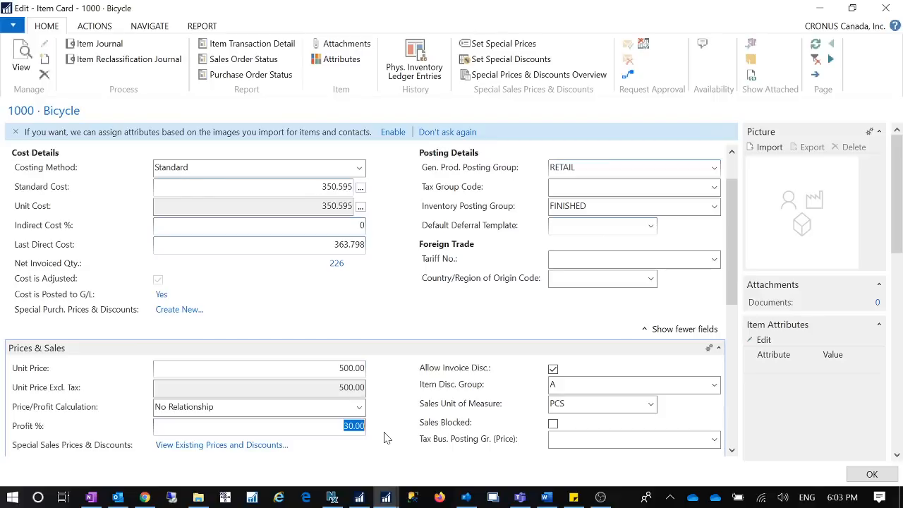
Set the Bicycle's Price/Profit Calculation to Profit=Price-Cost and check the Unit Price against the recalculated Profit %
click(358, 407)
click(233, 426)
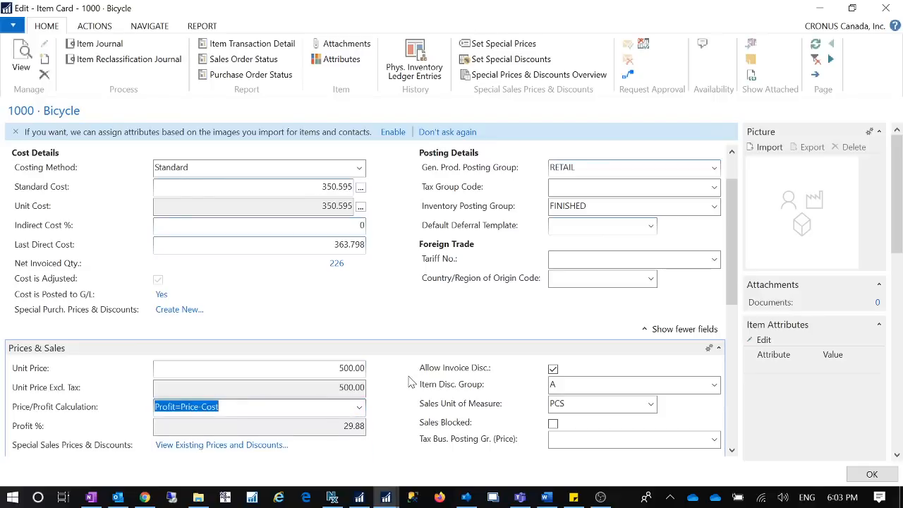
click(338, 369)
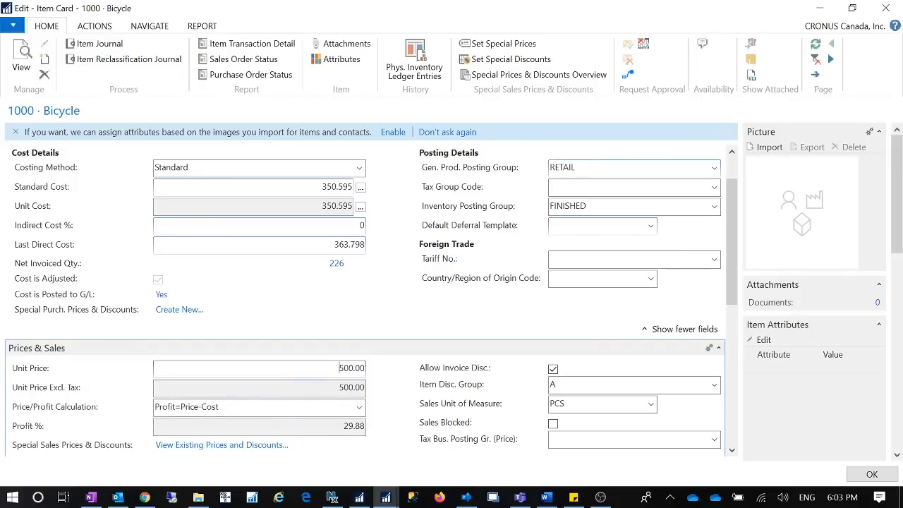
click(358, 411)
click(399, 414)
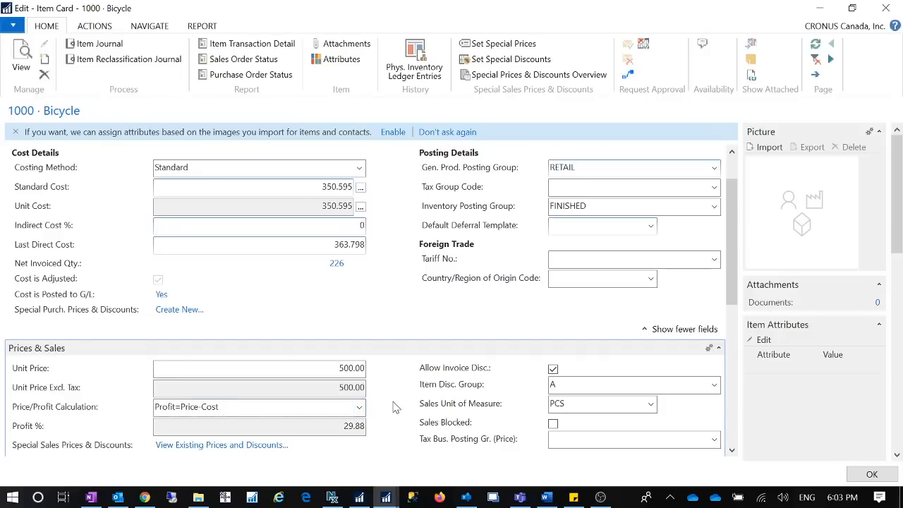